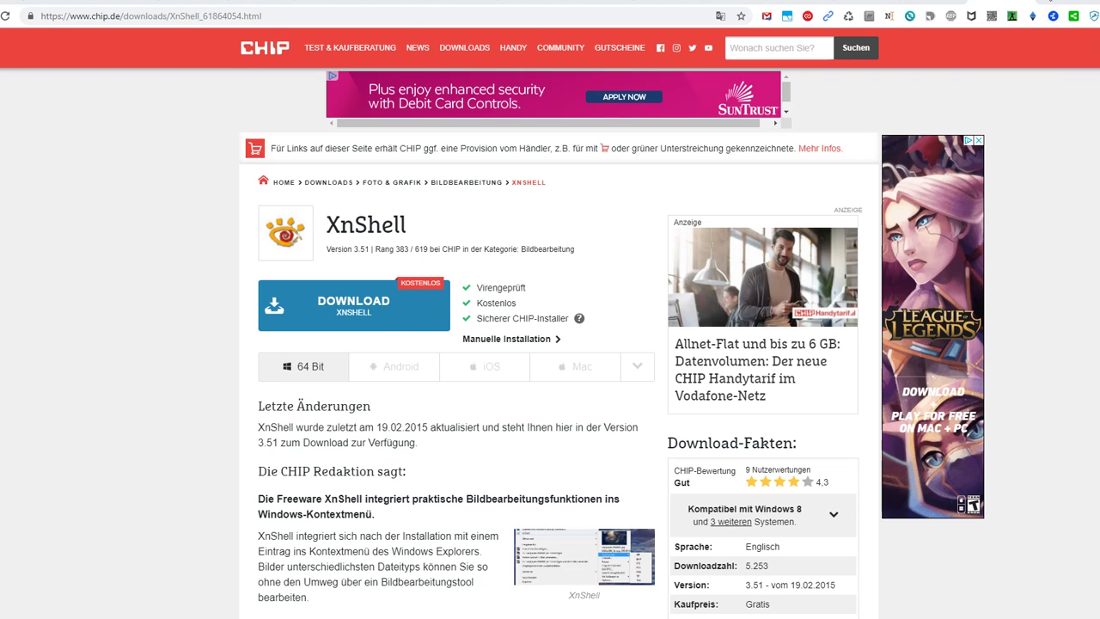
Step: View the enlarged screenshot of XnShell's Windows context menu on the download page, then close it
left_click(570, 550)
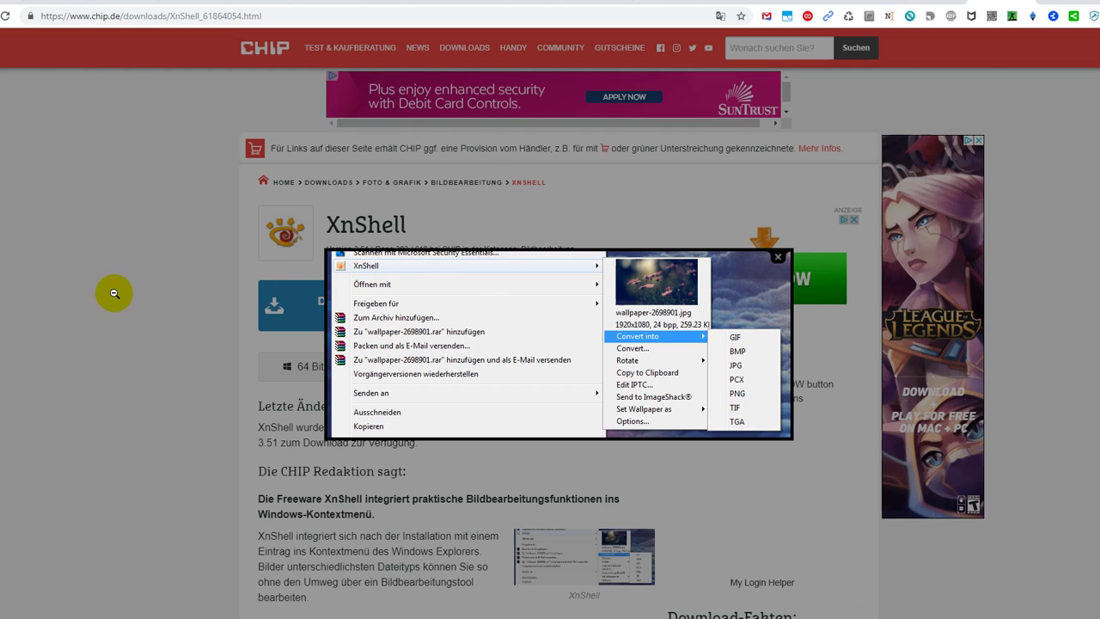
left_click(777, 256)
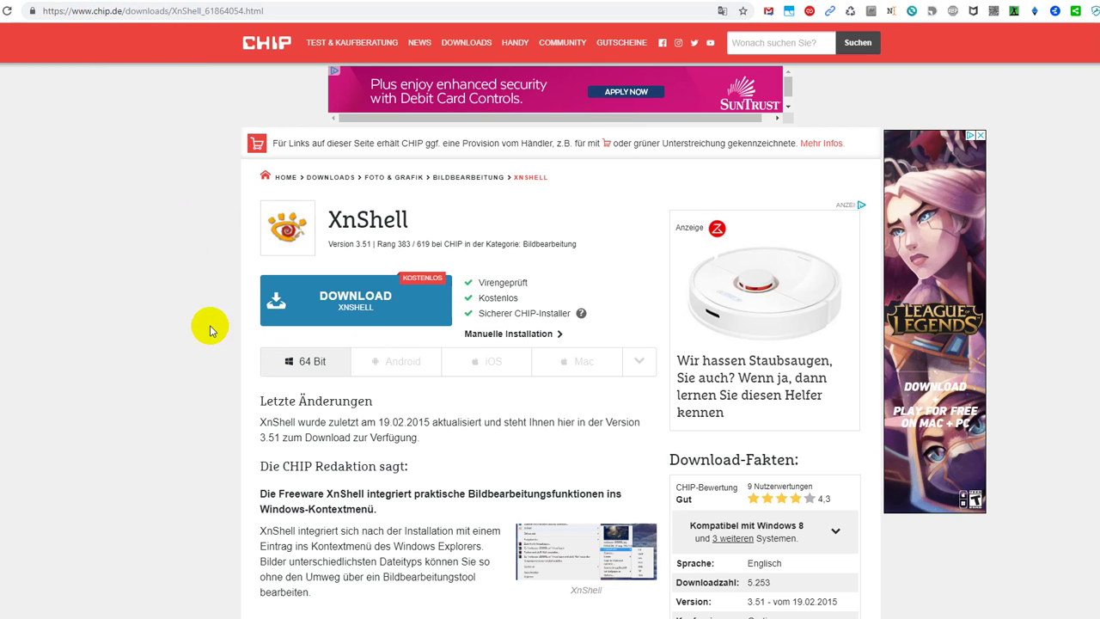
Step: Translate the XnShell download page from German to English and dismiss the translation notice
right_click(151, 346)
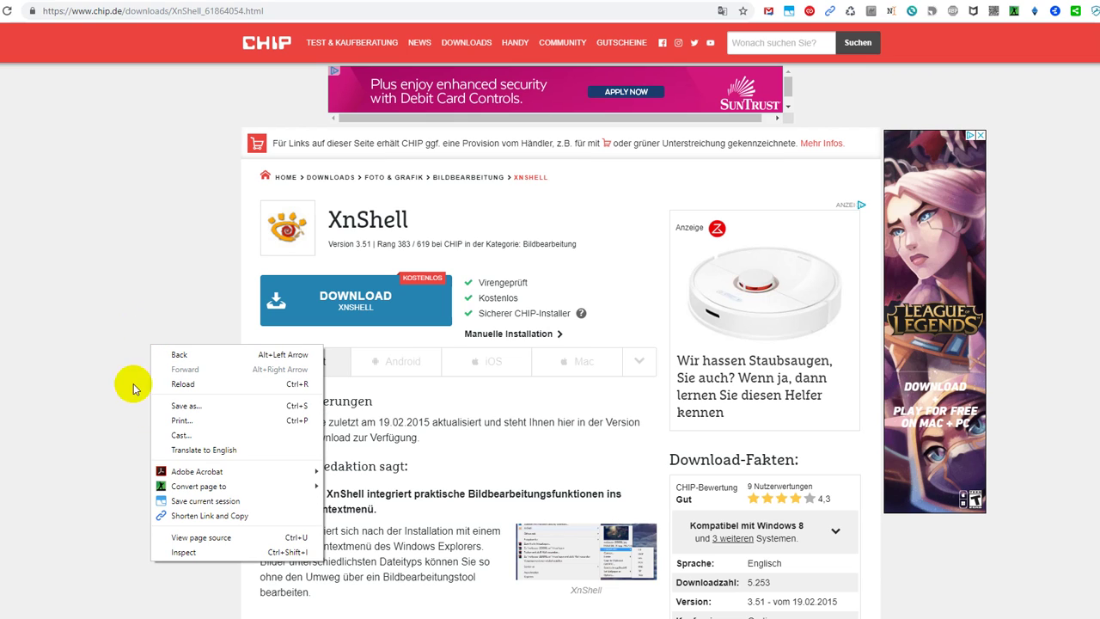
left_click(193, 450)
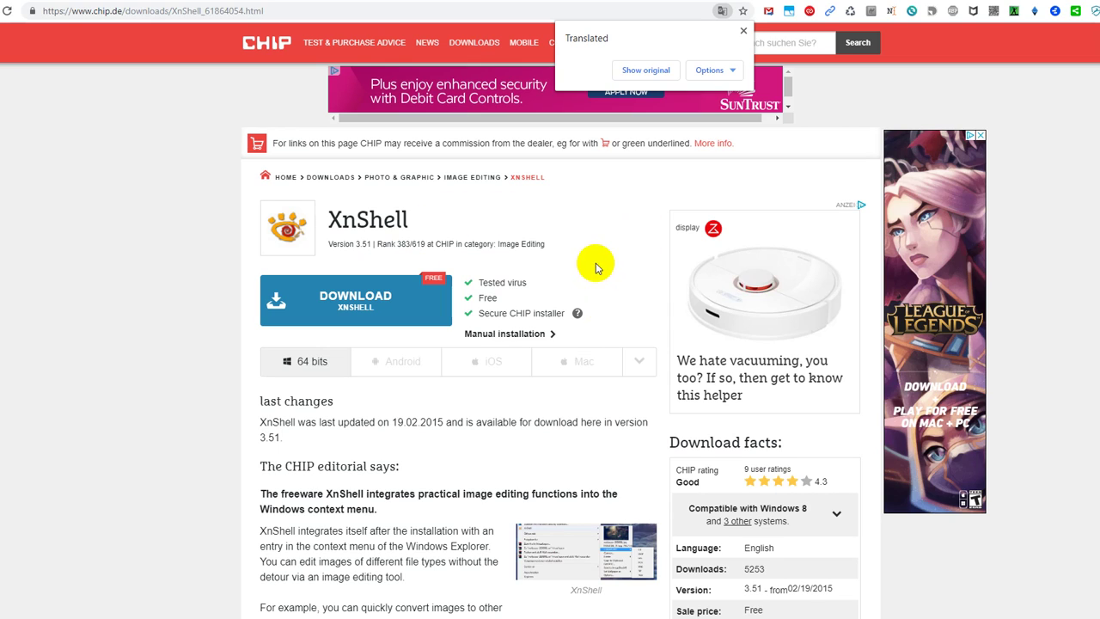
left_click(744, 32)
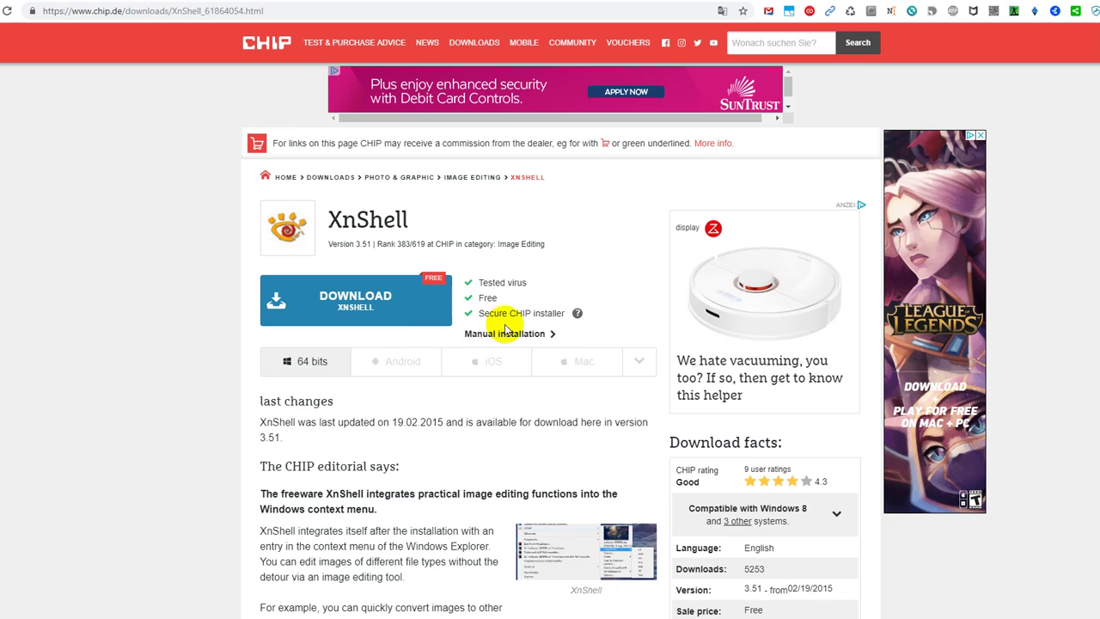
Step: Choose the manual installation of XnShell and request the file from the CHIP Online download server
left_click(139, 14)
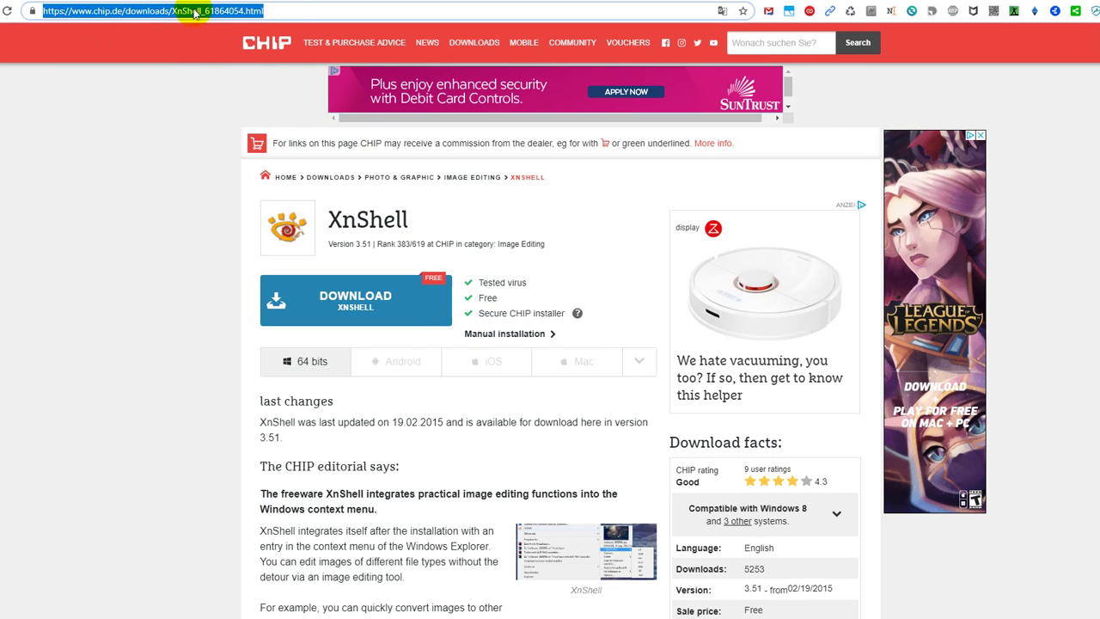
left_click(291, 12)
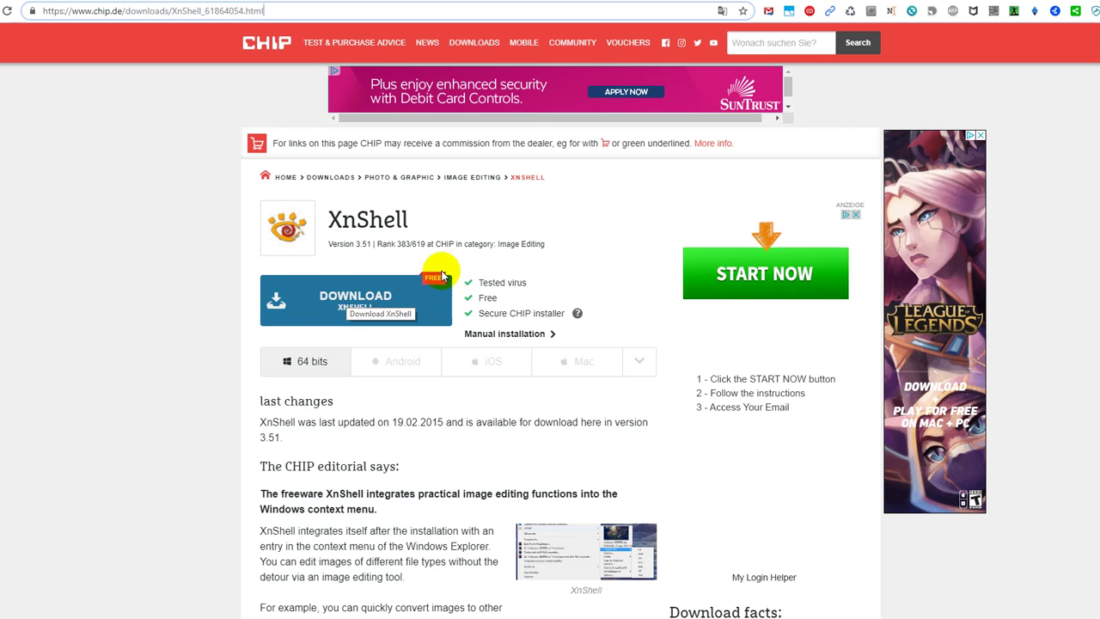
left_click(354, 302)
left_click(334, 303)
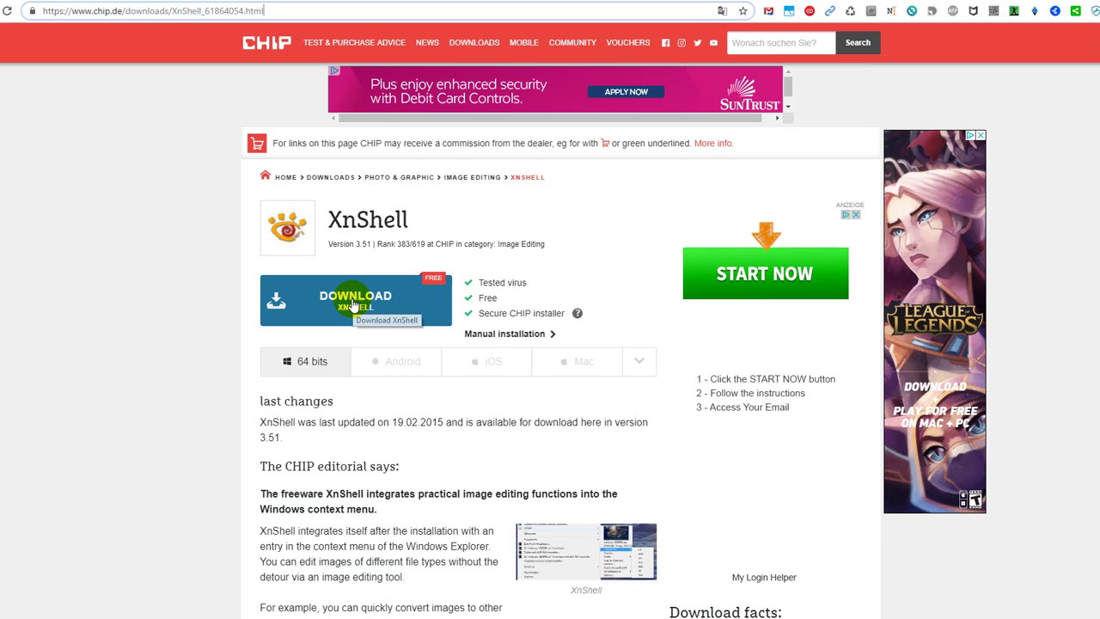
left_click(352, 304)
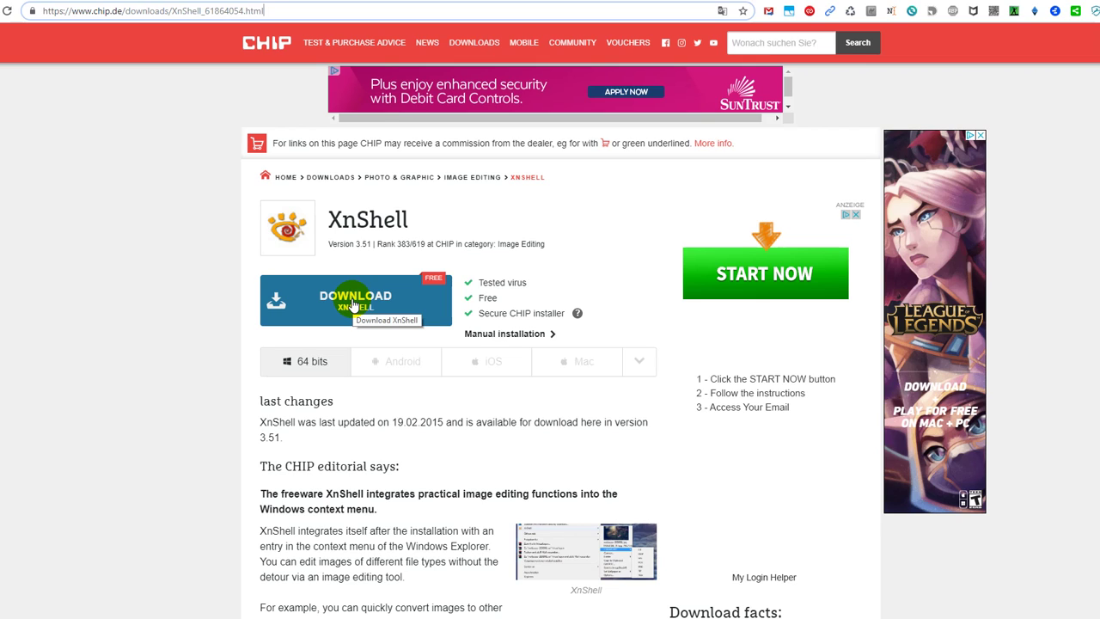
left_click(337, 304)
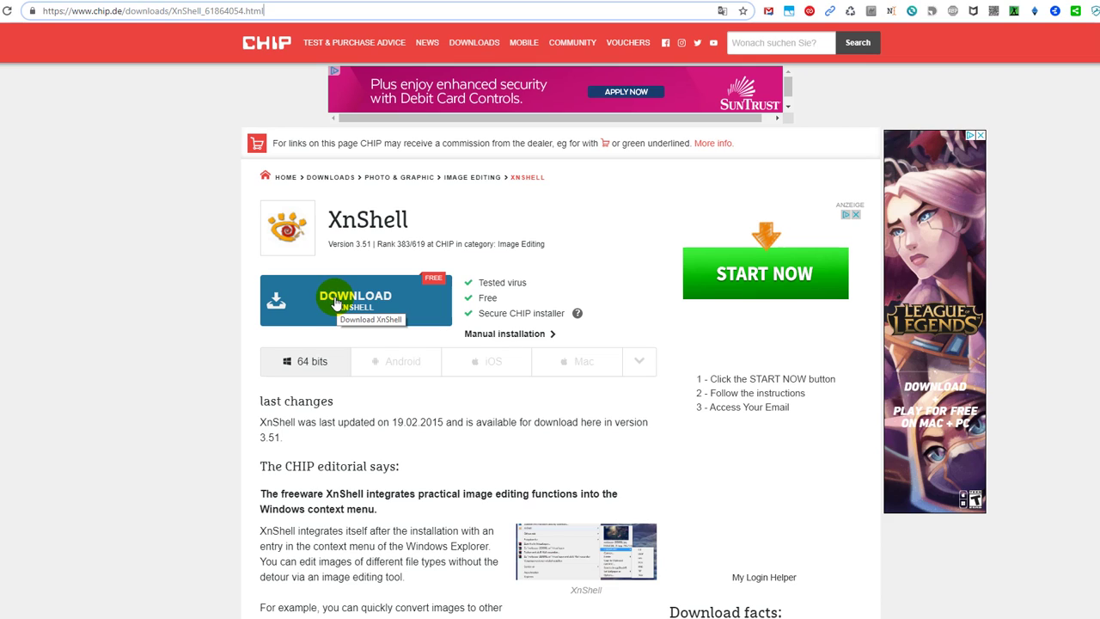
left_click(523, 342)
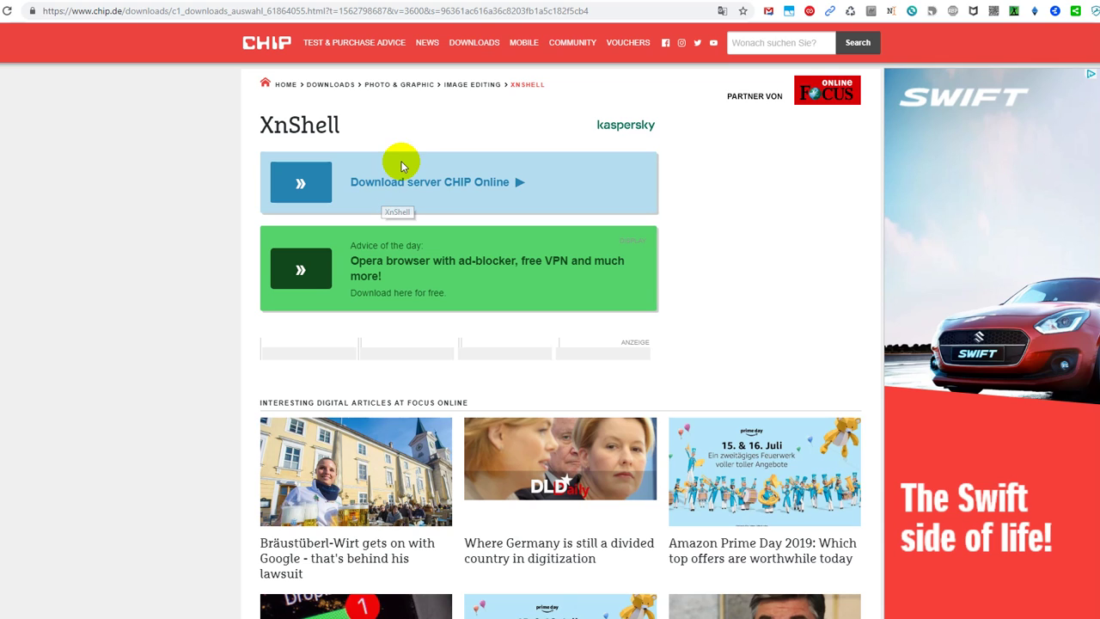
left_click(442, 190)
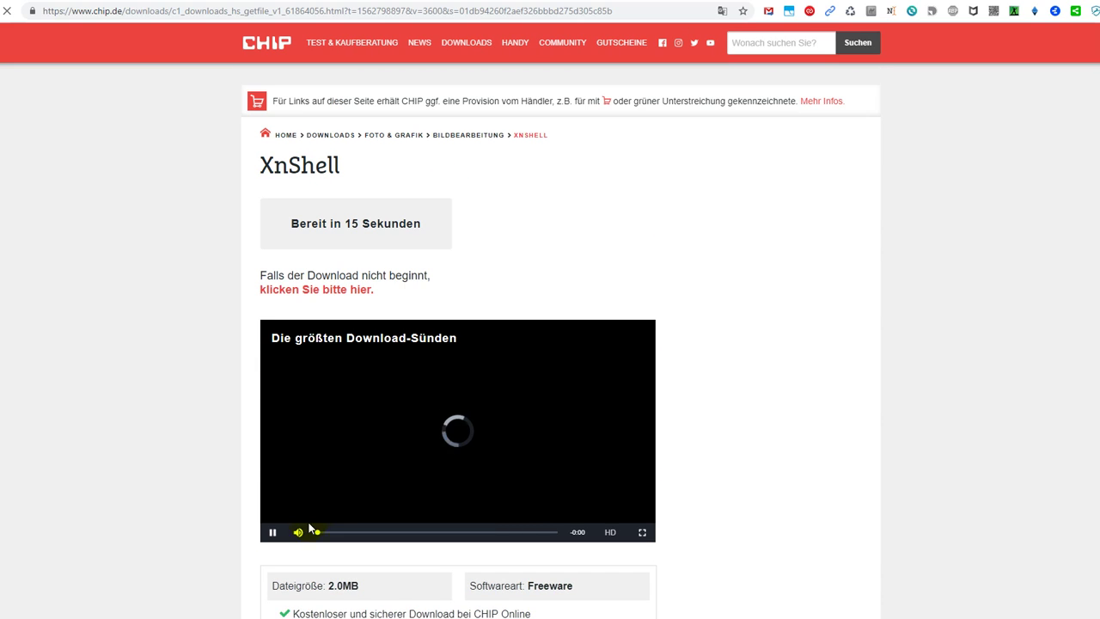
Step: Try to pause and silence the page's video, then start the XnShell download
left_click(272, 535)
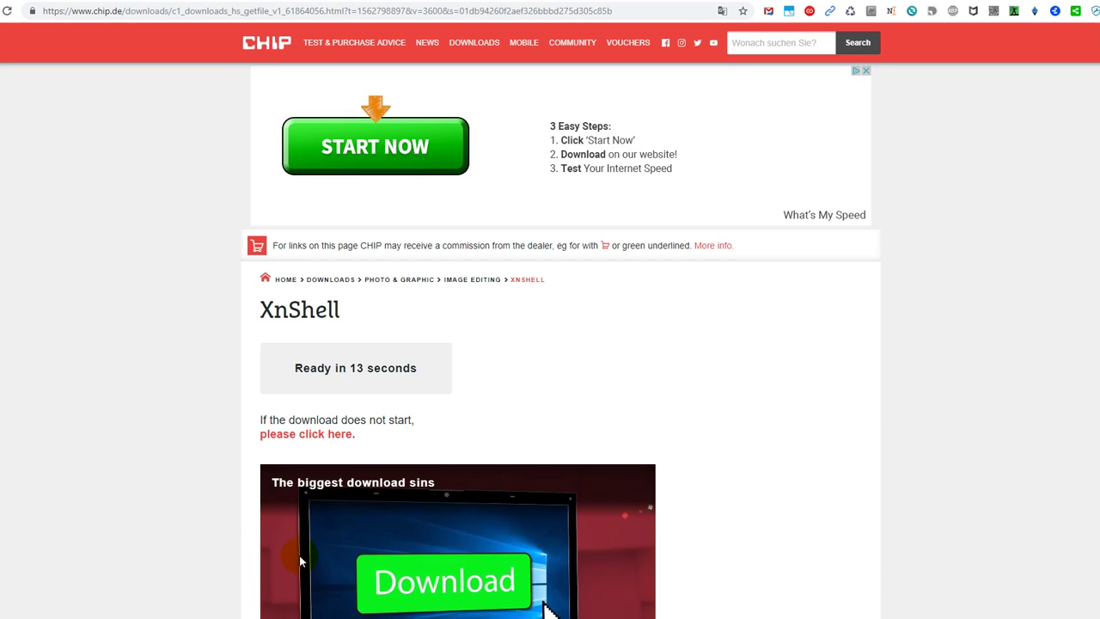
scroll(289, 533, "down", 2)
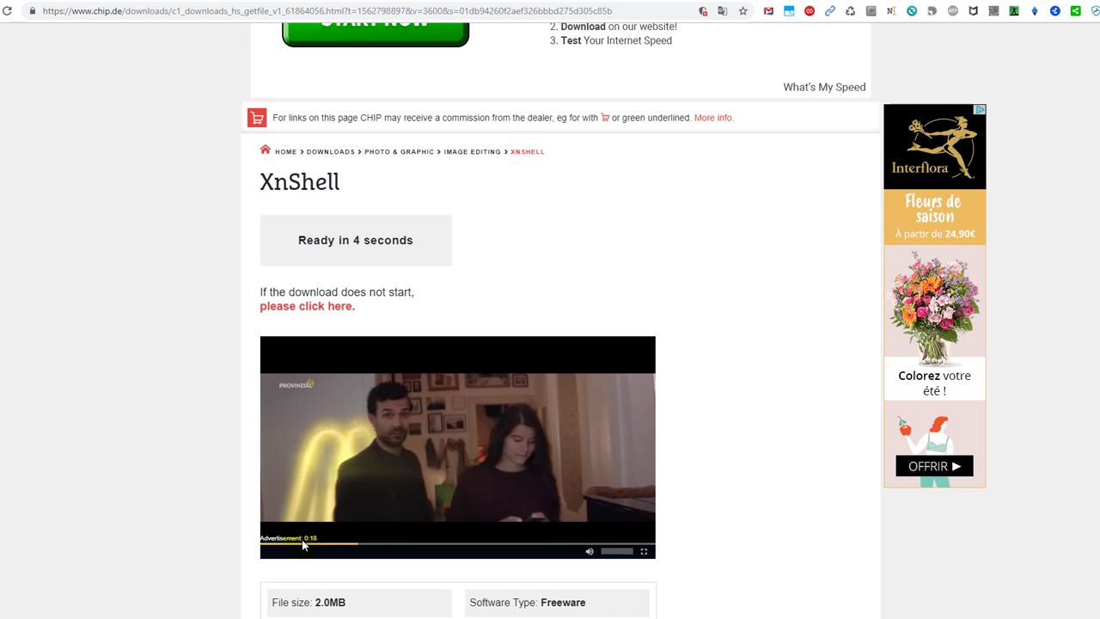
left_click(621, 553)
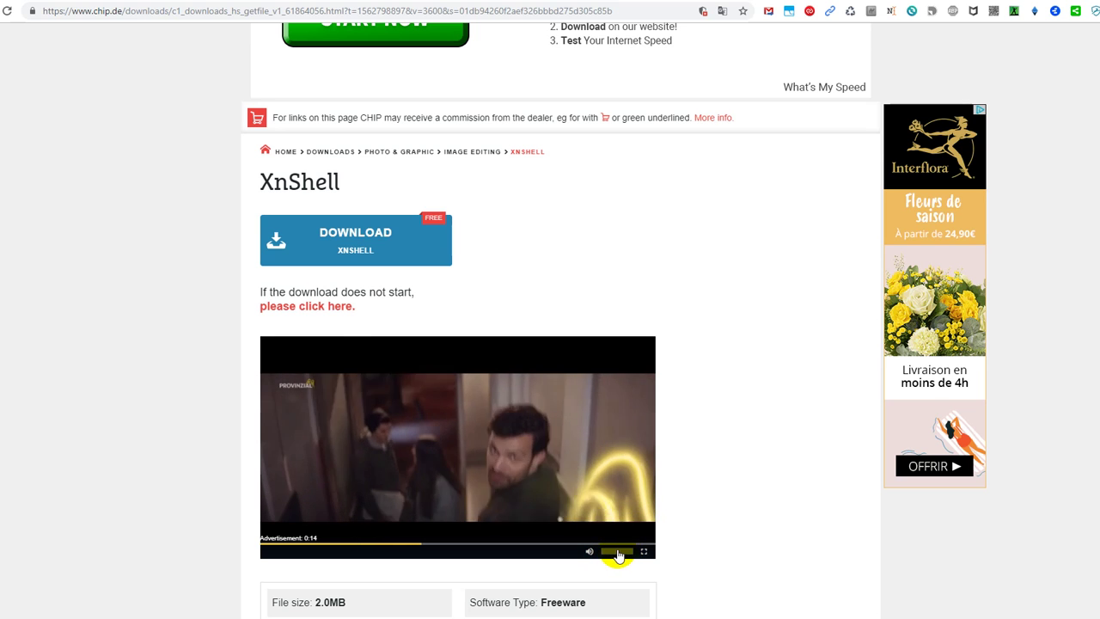
scroll(560, 439, "up", 2)
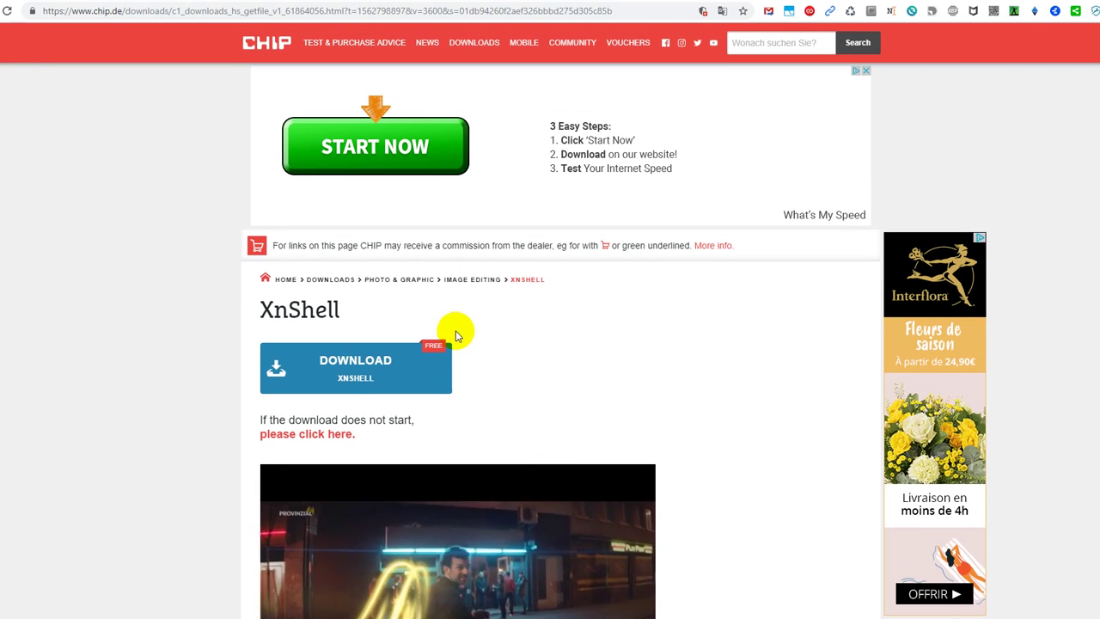
left_click(376, 370)
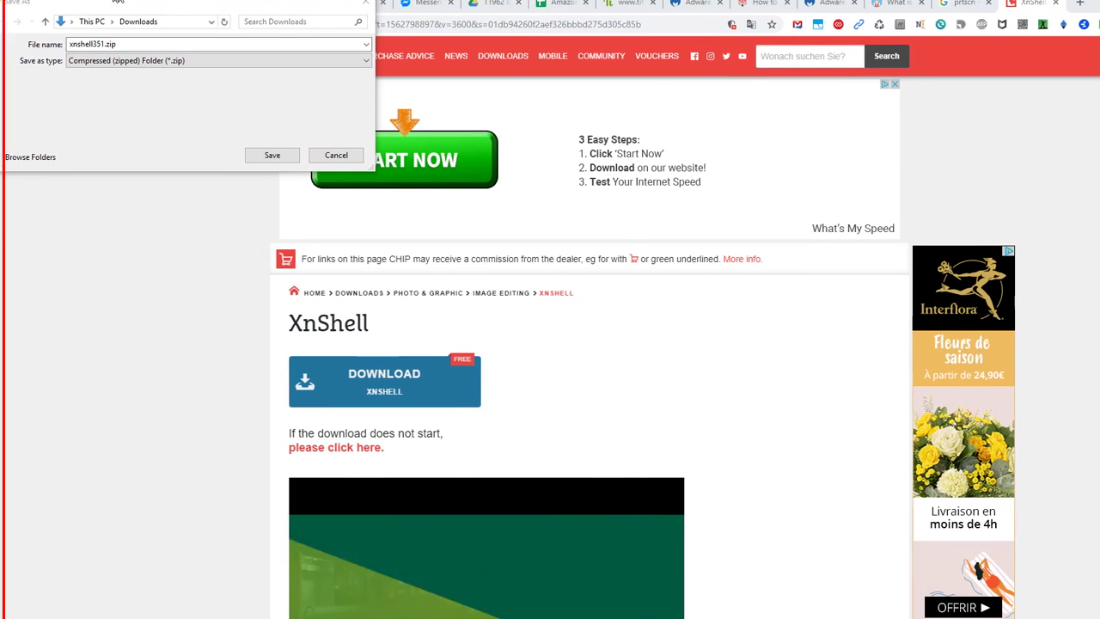
Step: Save the download as xnshell351.zip in the Downloads folder
left_click(54, 33)
double_click(81, 43)
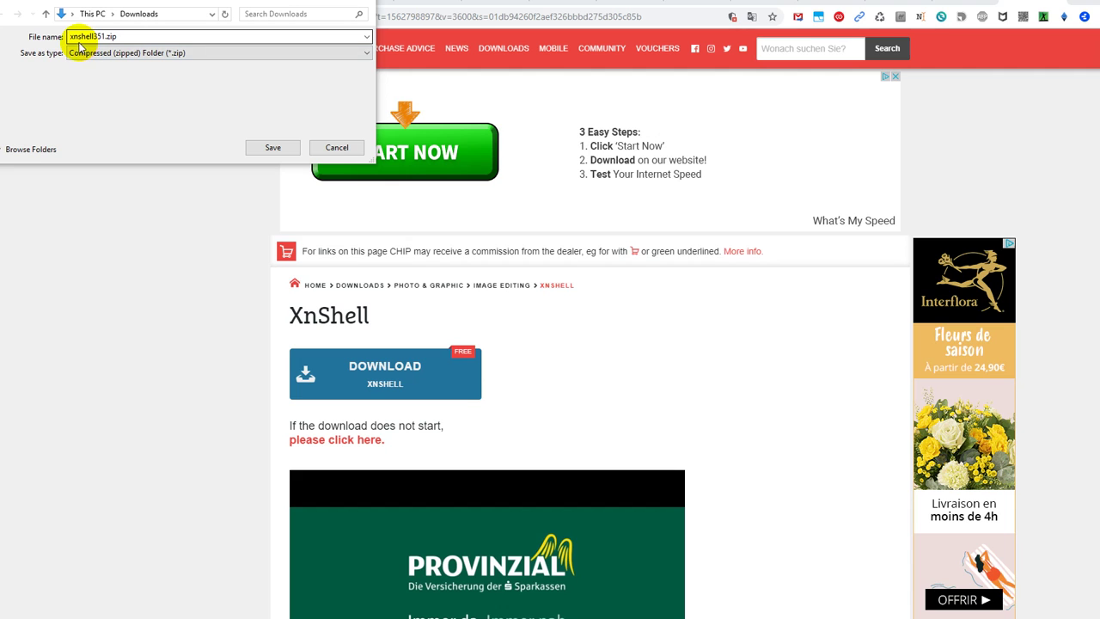
left_click(100, 39)
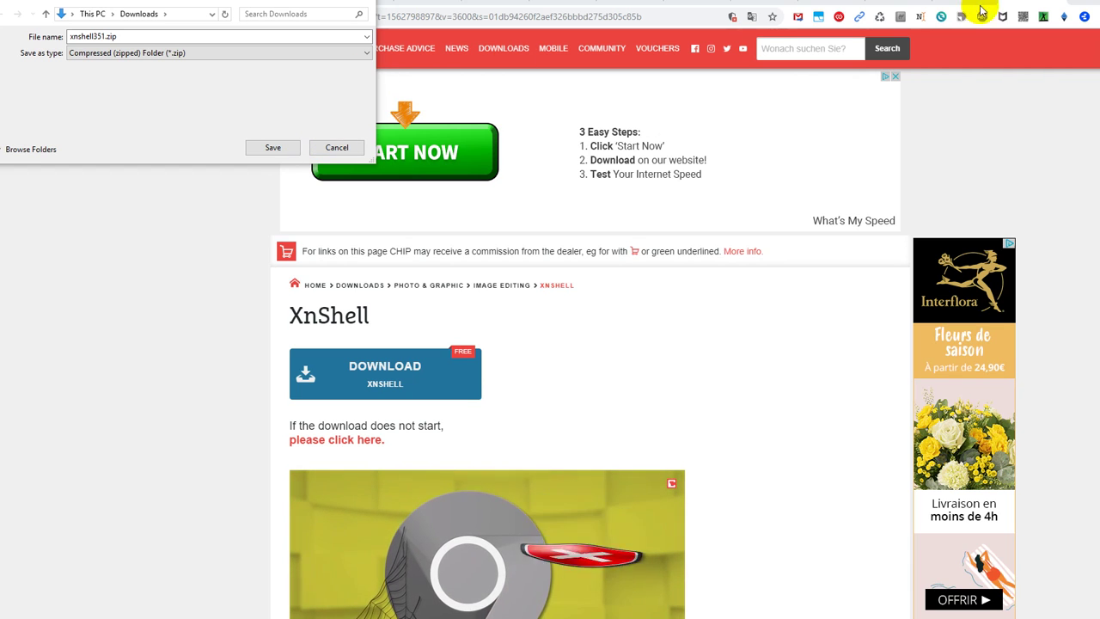
left_click(638, 516)
left_click(478, 157)
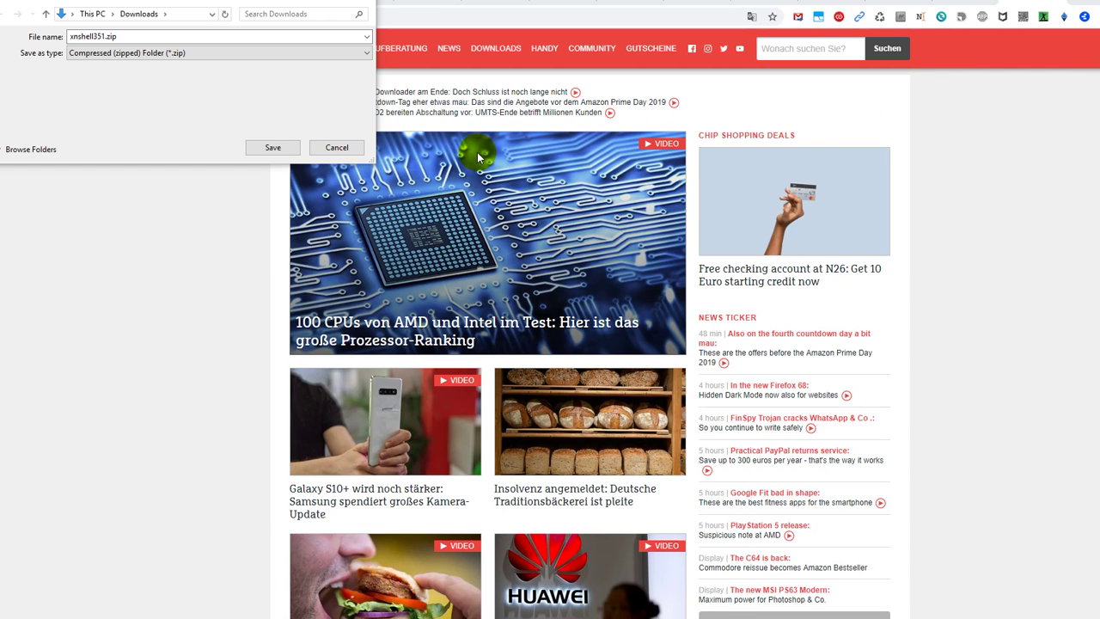
left_click(268, 150)
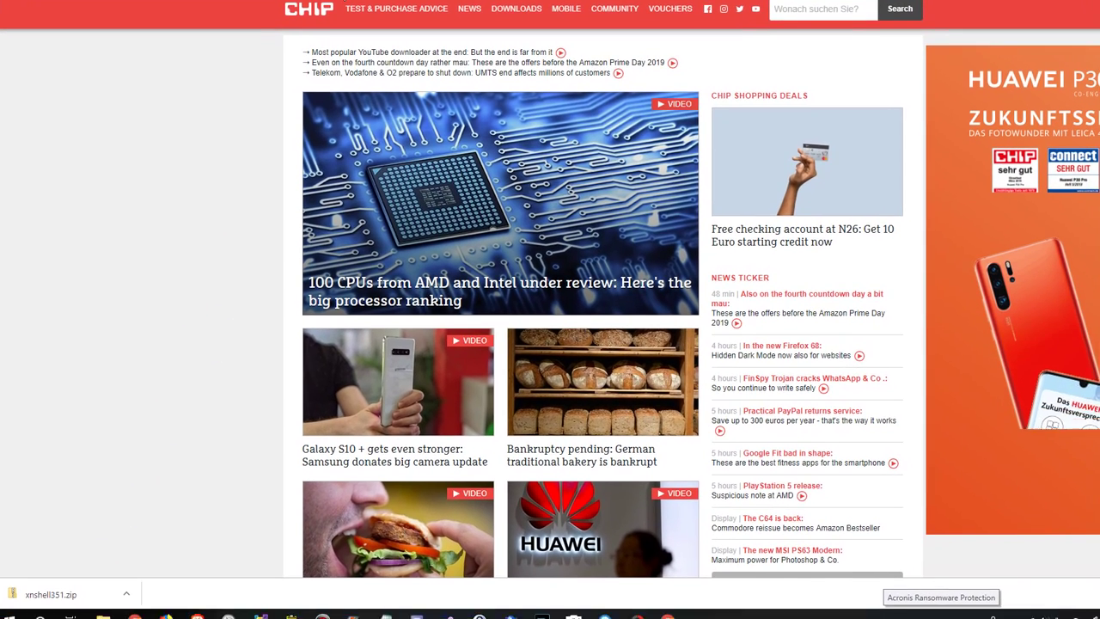
Step: Open the downloaded xnshell351.zip archive using File Explorer
left_click(40, 595)
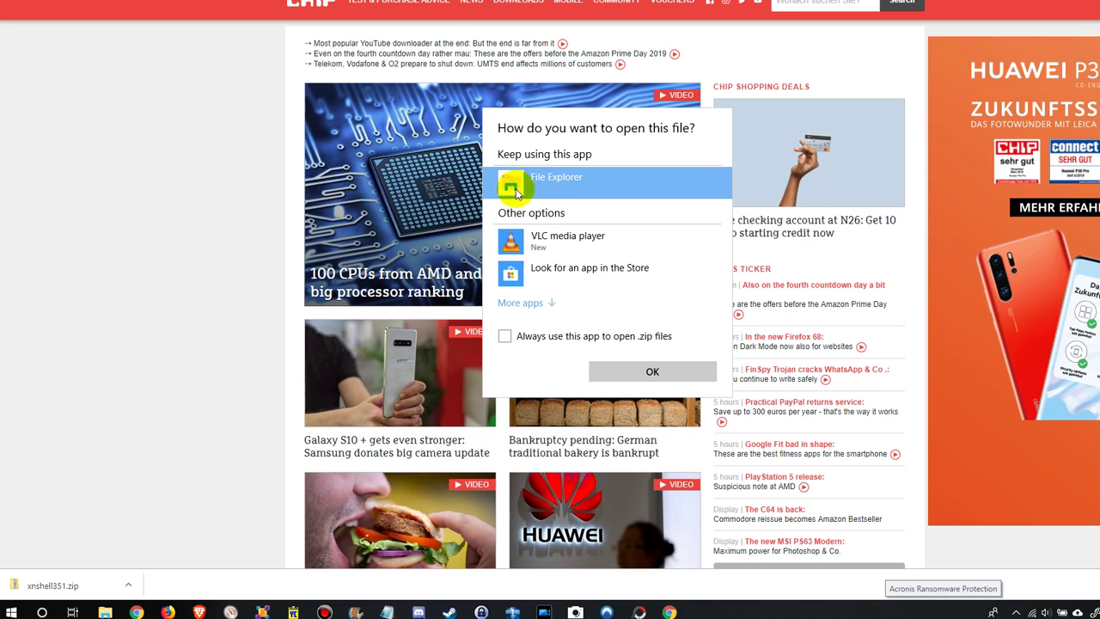
left_click(631, 373)
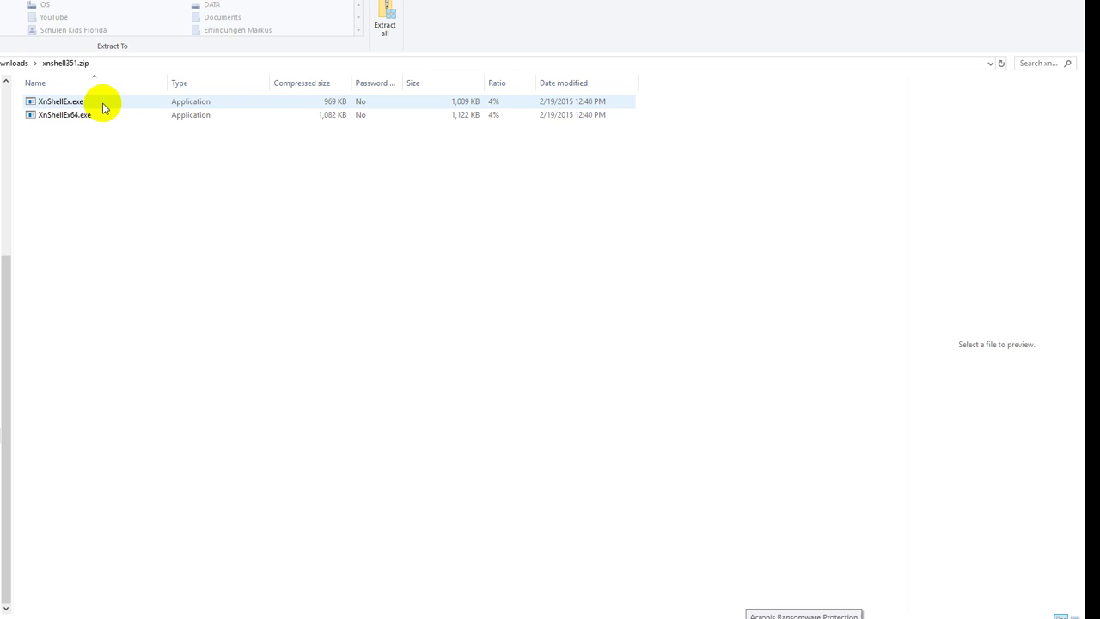
Step: Launch the 64-bit installer XnShellEx64.exe from the xnshell351.zip archive
left_click(83, 119)
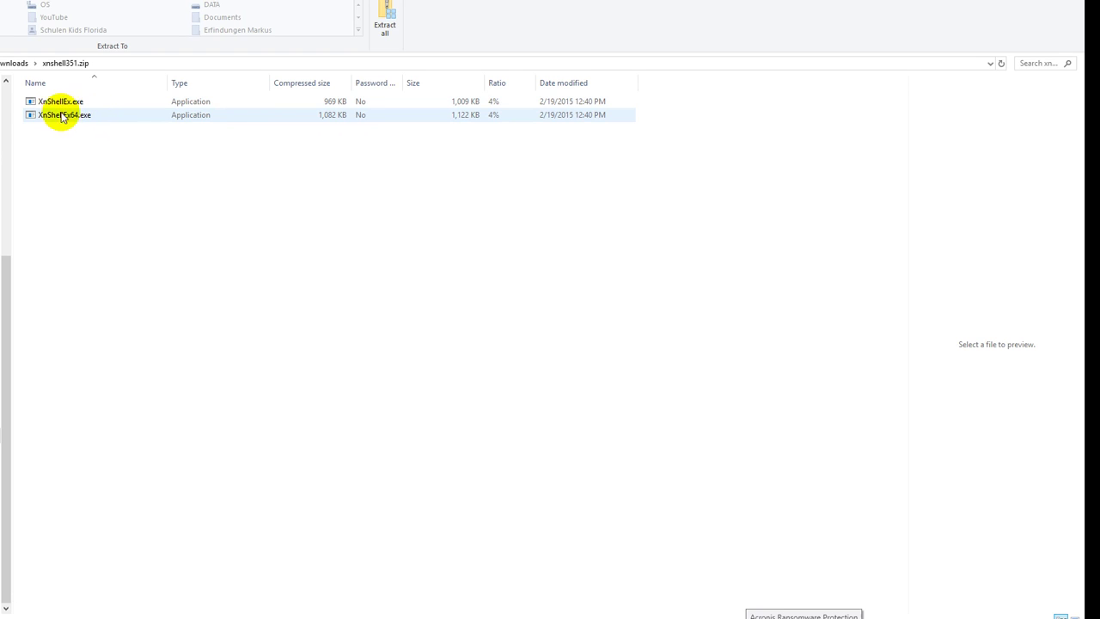
left_click(75, 105)
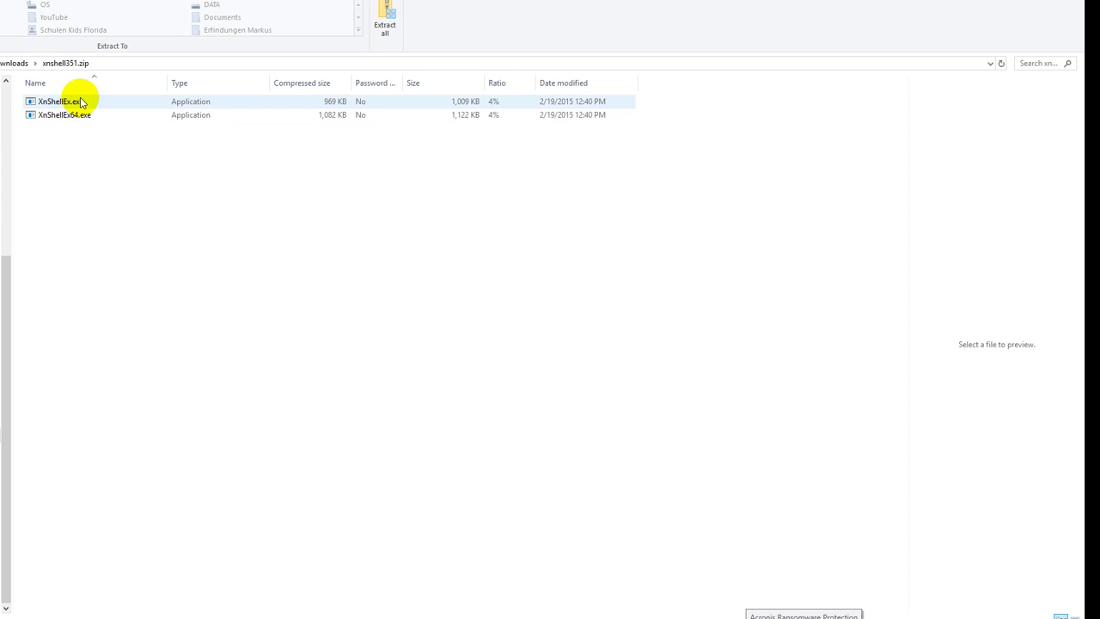
left_click(64, 117)
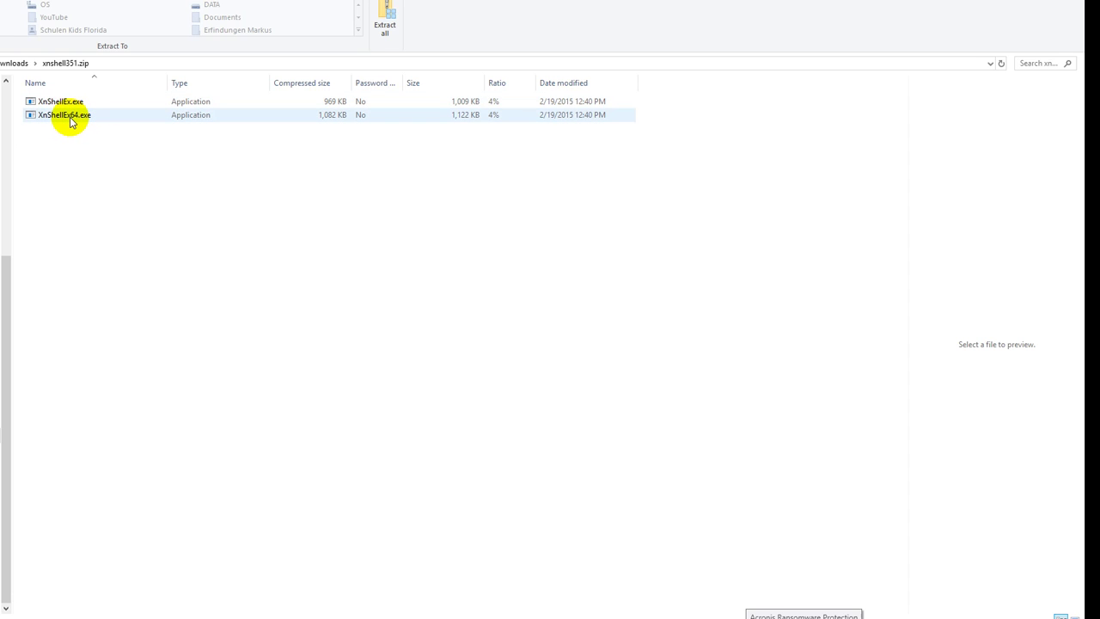
left_click(71, 103)
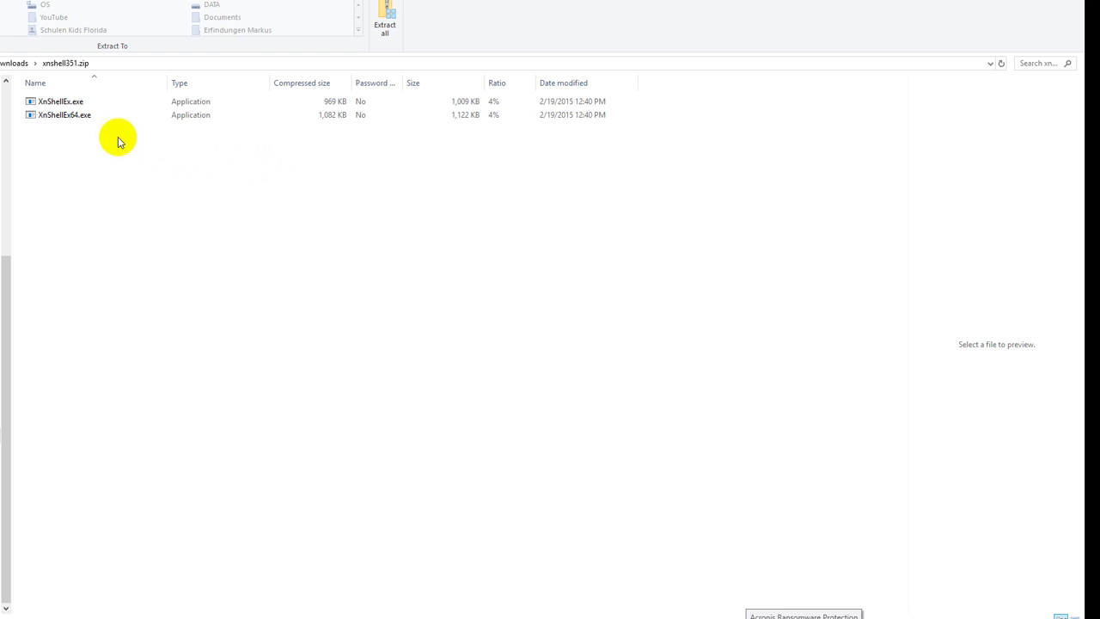
left_click(66, 114)
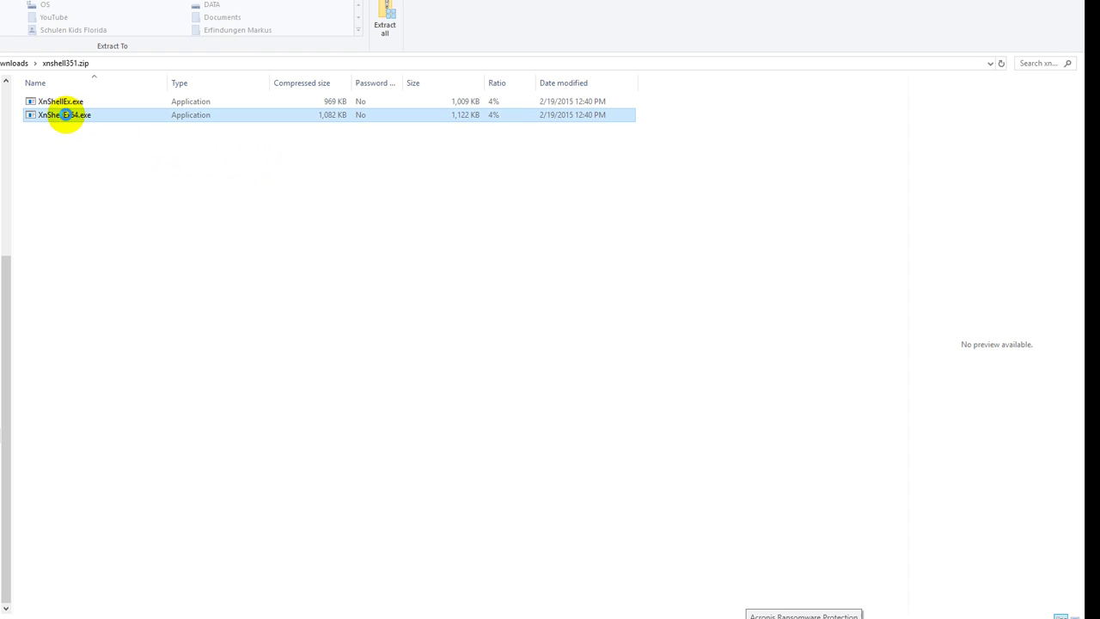
right_click(67, 115)
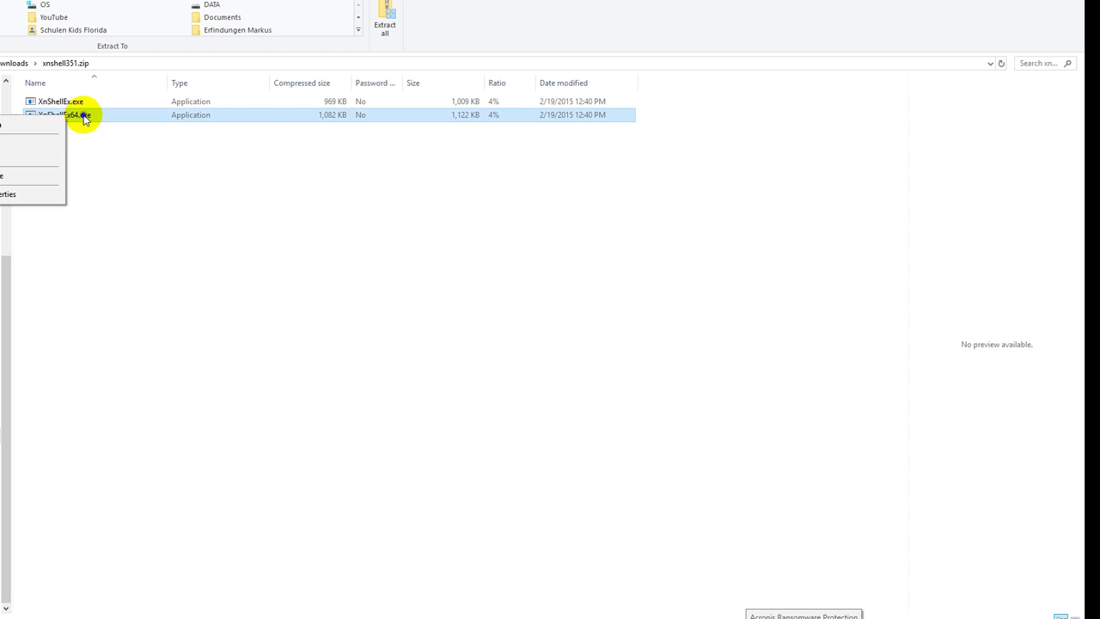
left_click(167, 183)
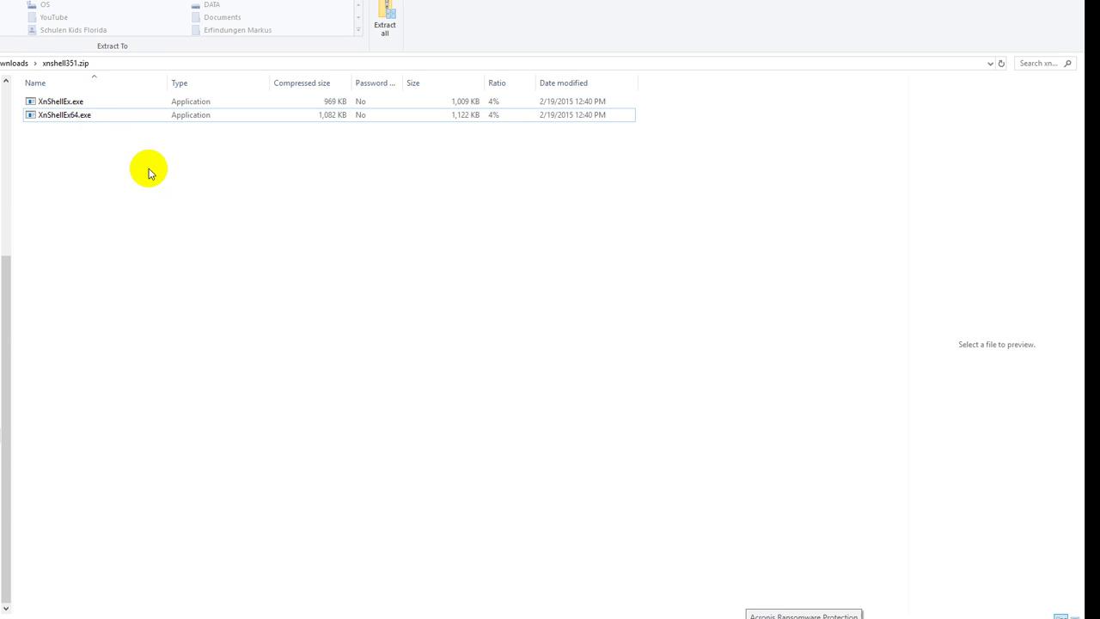
left_click(110, 120)
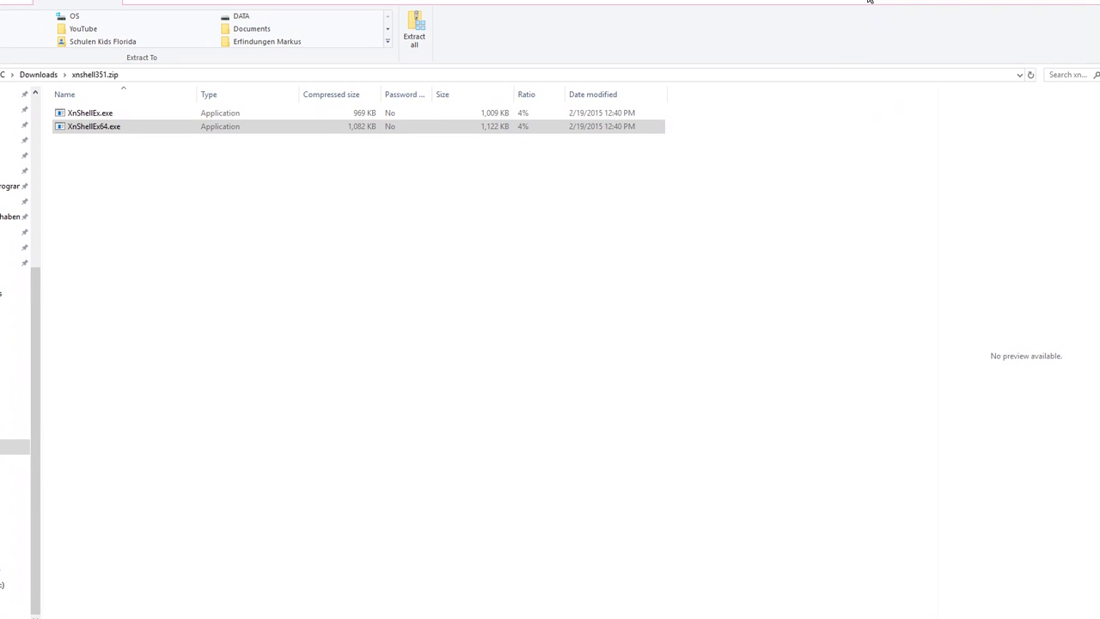
left_click(870, 10)
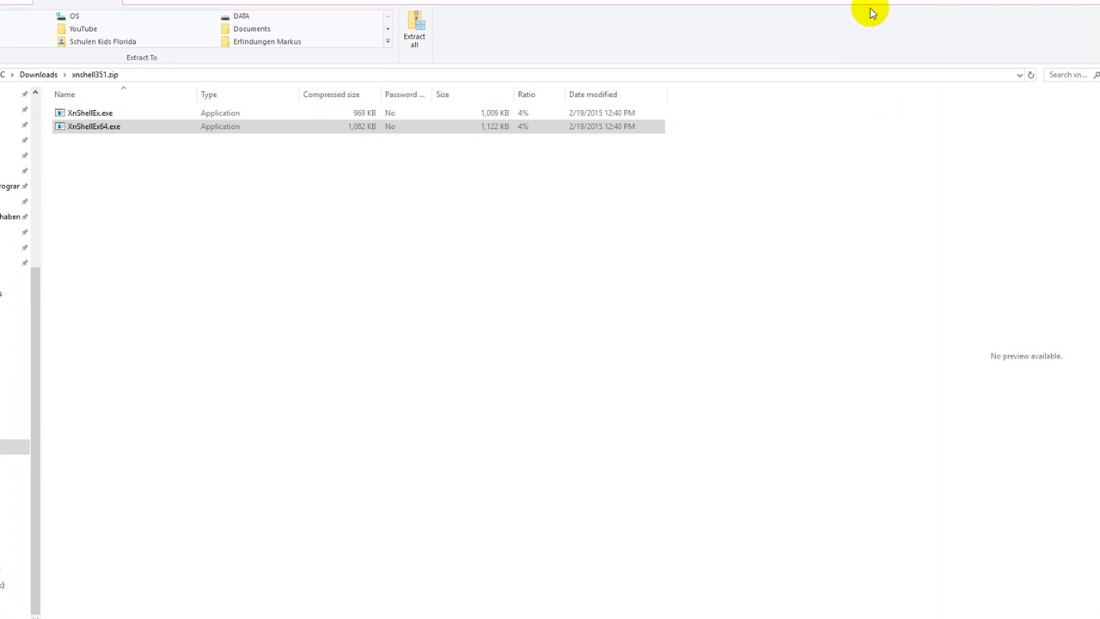
left_click(891, 10)
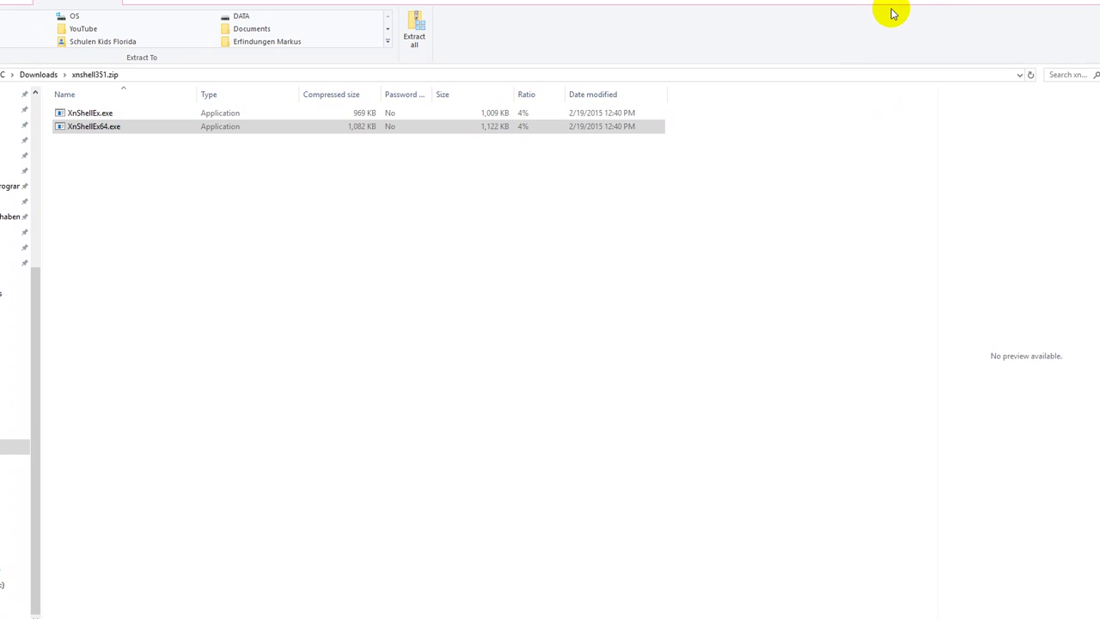